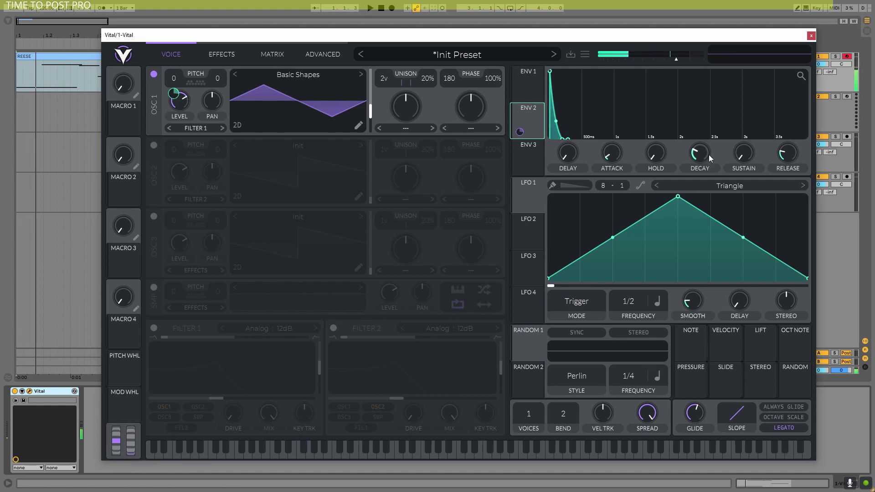
Step: Fine-tune the decay of envelope 2 in the Vital synth
drag(701, 157, 700, 155)
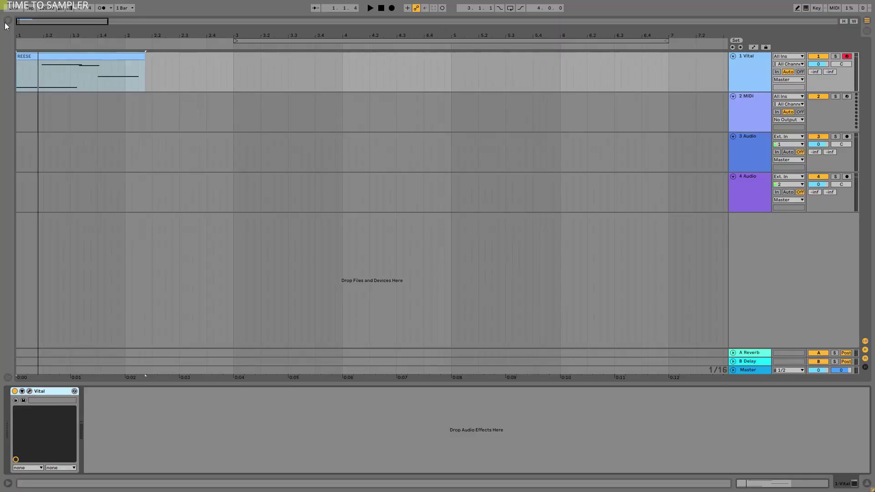
Step: Add a Chorus effect after Vital, set its dry/wet to 27%, and play the bass clip
click(8, 21)
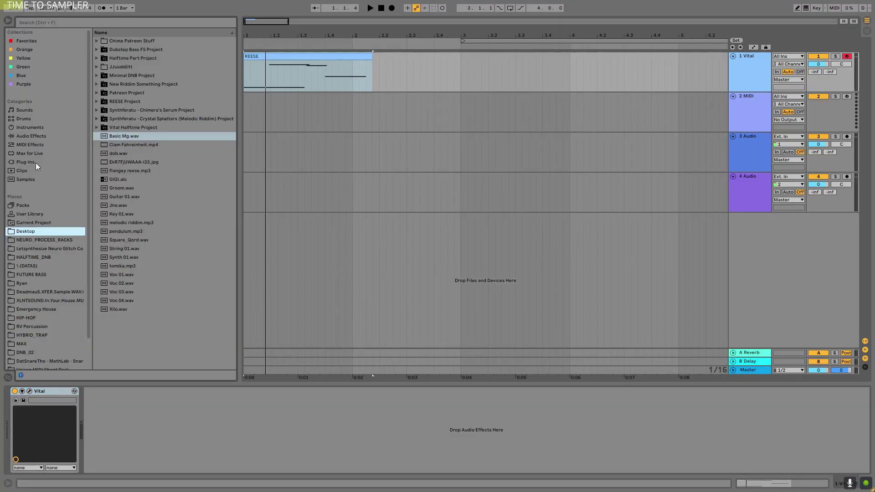
click(29, 136)
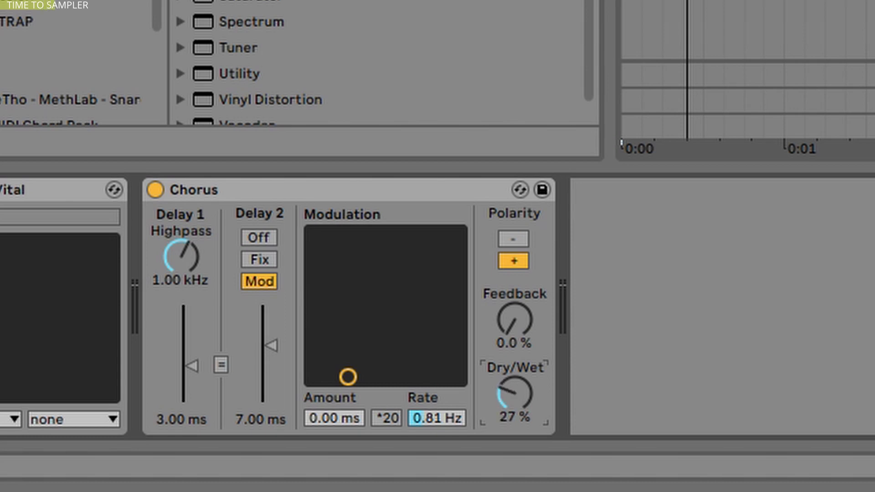
key(space)
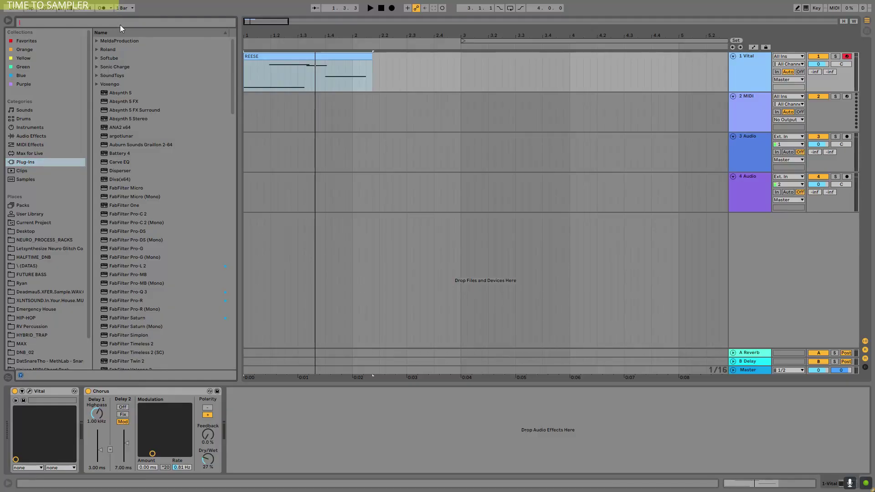
Step: Add a Pedal effect after the Chorus, set it to Fuzz, and set its gain to 4.8%
click(231, 23)
click(29, 134)
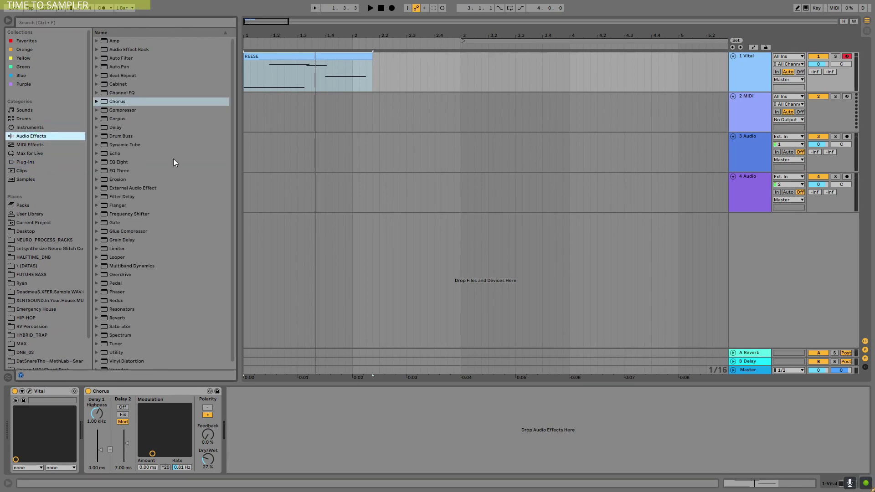
drag(115, 278, 291, 423)
click(280, 423)
key(space)
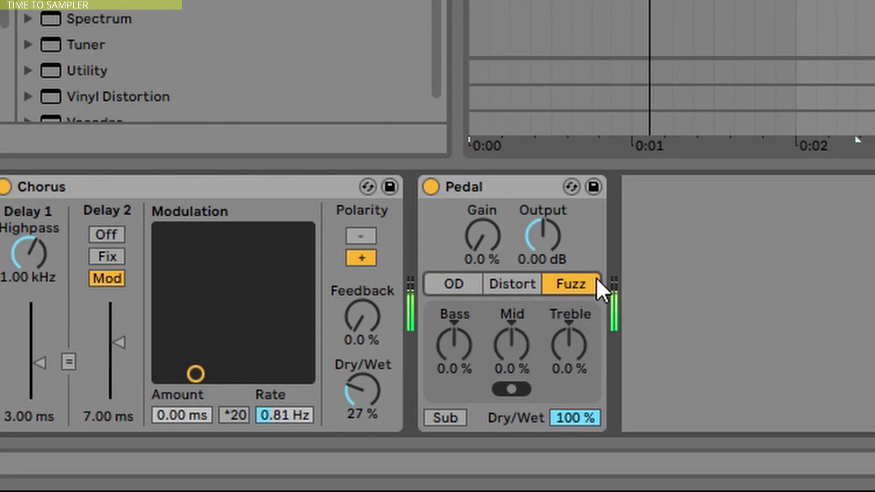
drag(490, 233, 488, 231)
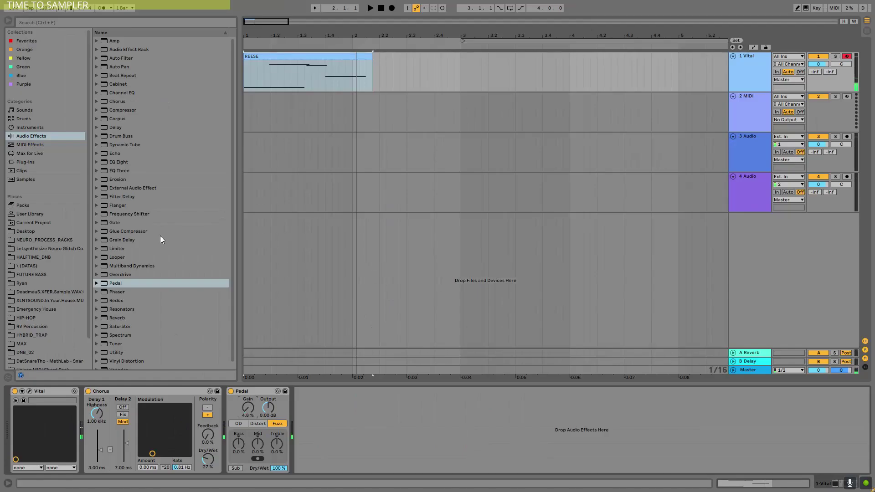
Step: Add the OTT preset of Multiband Dynamics after the Pedal and set its overall output to 6.40 dB
click(97, 266)
scroll(144, 258, down, 3)
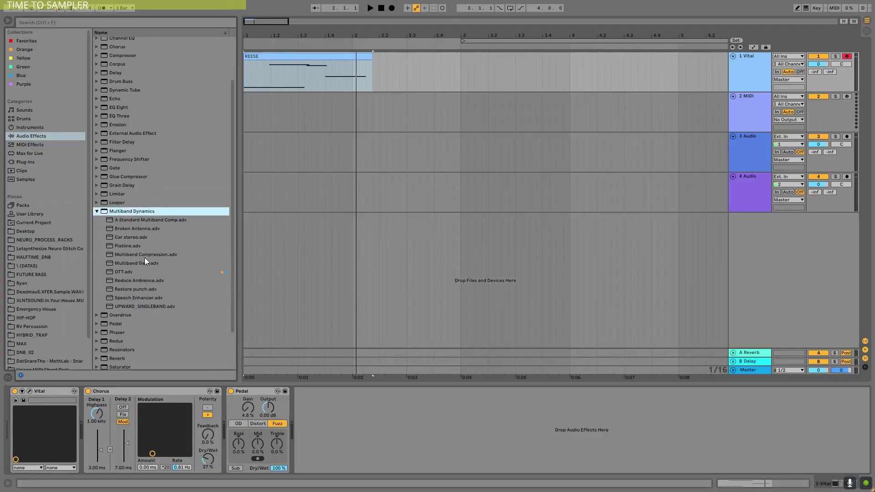
drag(125, 272, 416, 423)
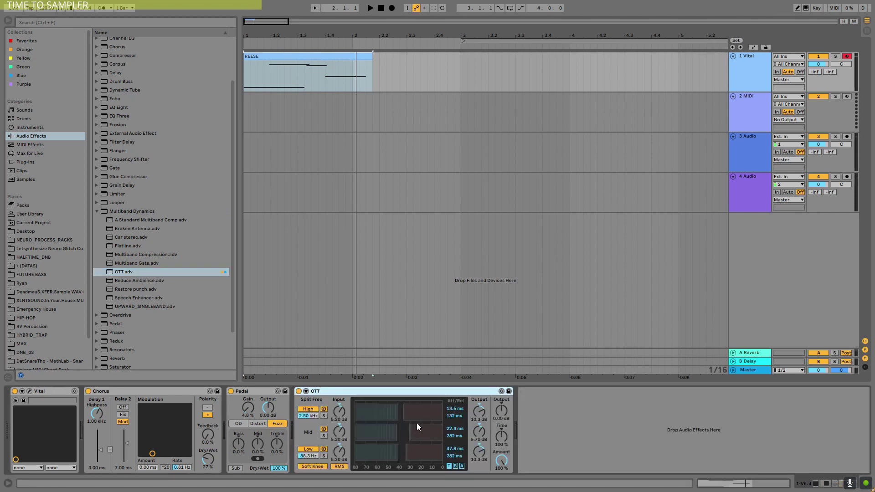
key(space)
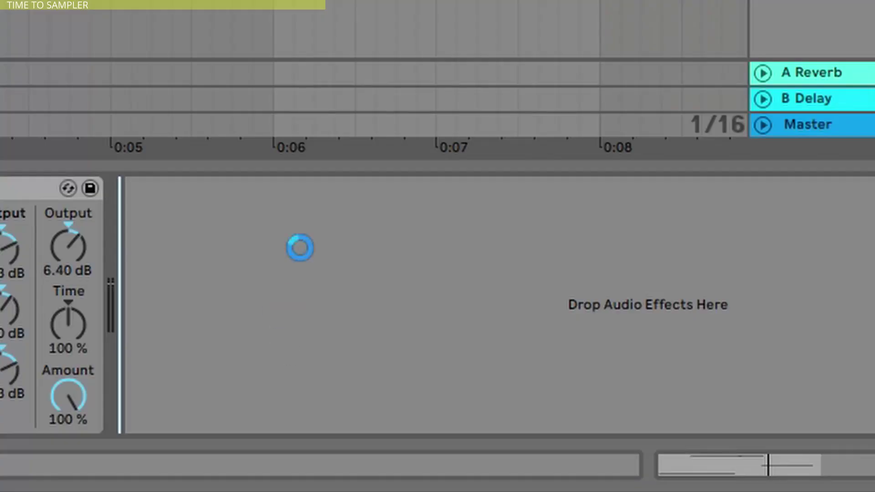
Step: Add an EQ Eight after OTT, make band 4 a high-cut, and boost band 3 about 13 dB at 1.14 kHz
drag(284, 303, 379, 182)
click(412, 398)
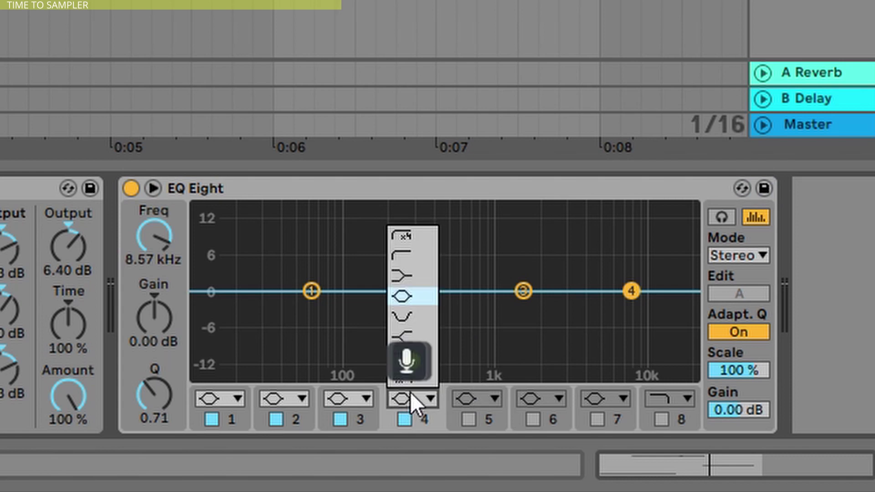
click(418, 343)
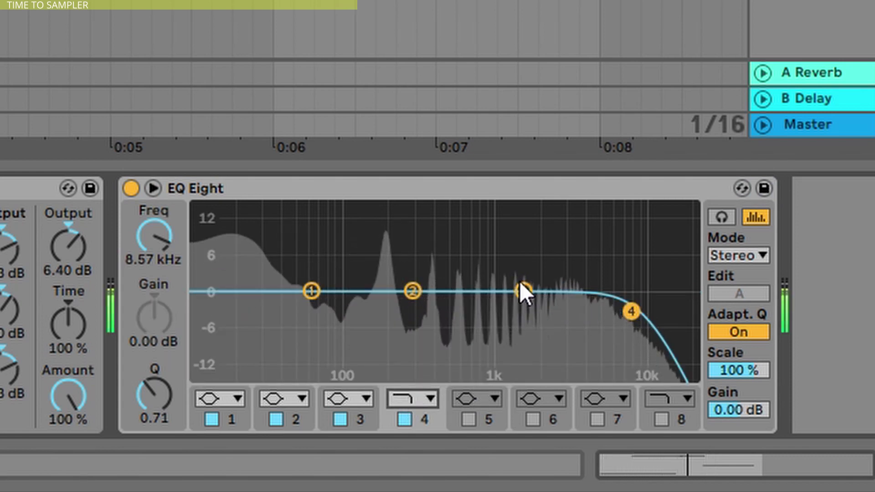
drag(523, 291, 502, 220)
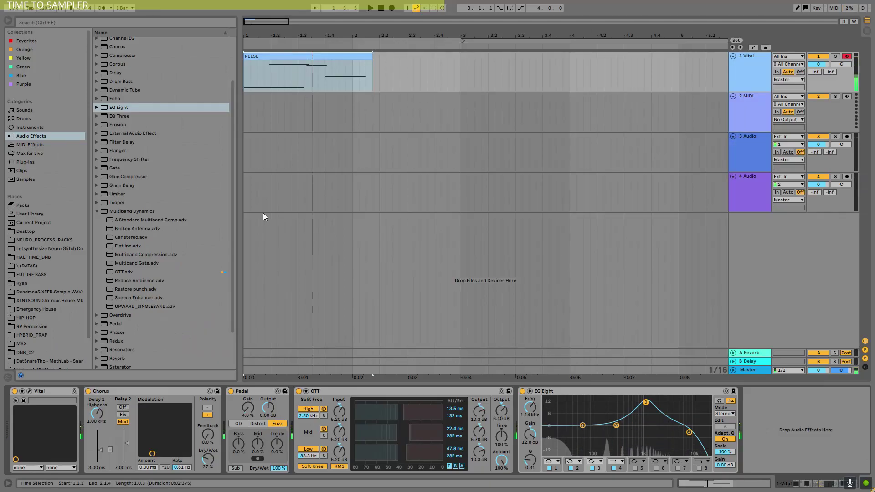
Step: Add a Saturator after EQ Eight with 36.0 dB drive, soft clipping on, and output at -12.9 dB
scroll(152, 155, down, 3)
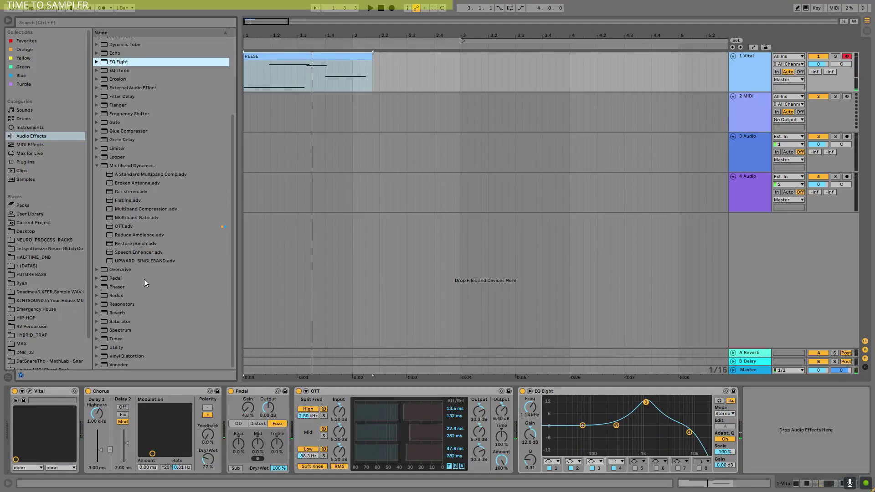
drag(120, 322, 788, 426)
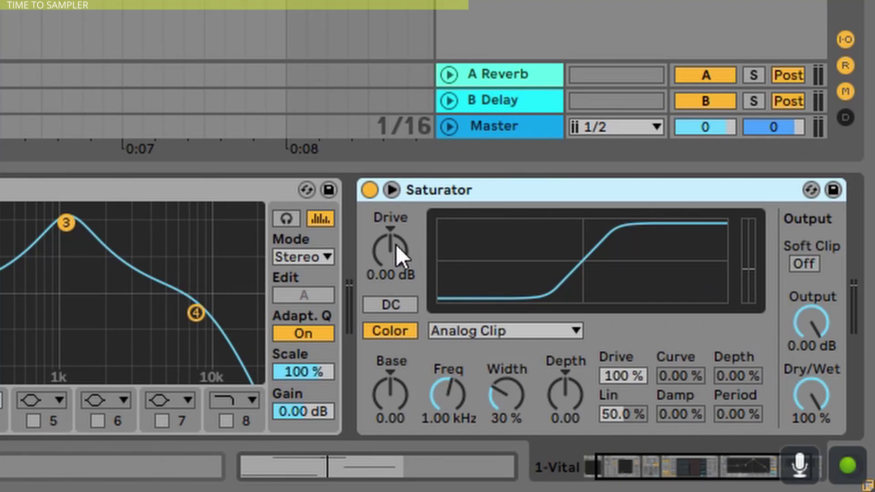
drag(396, 254, 396, 192)
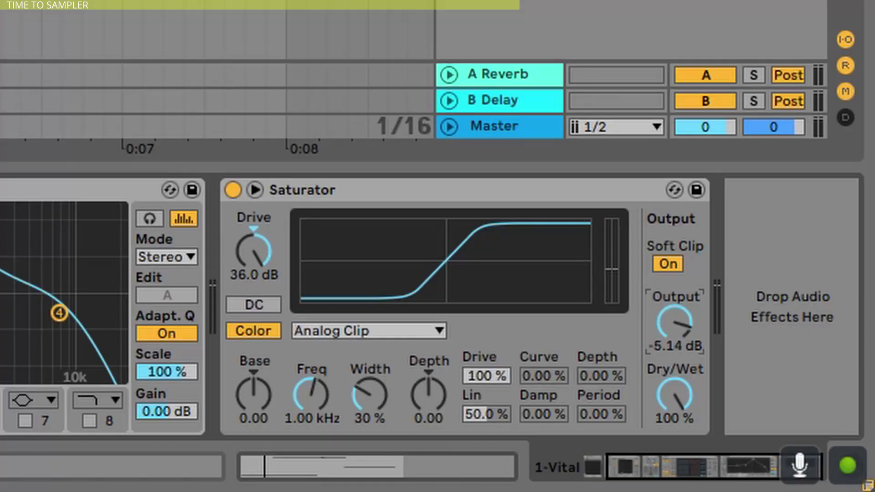
key(space)
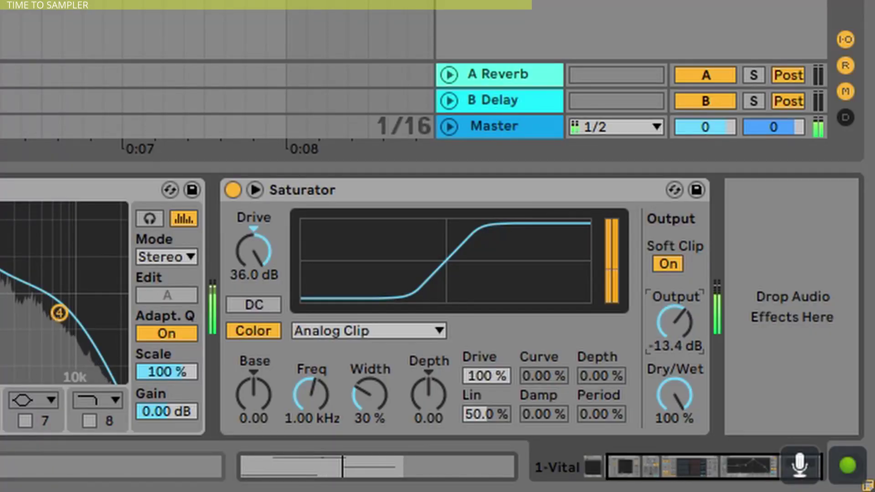
drag(675, 322, 675, 319)
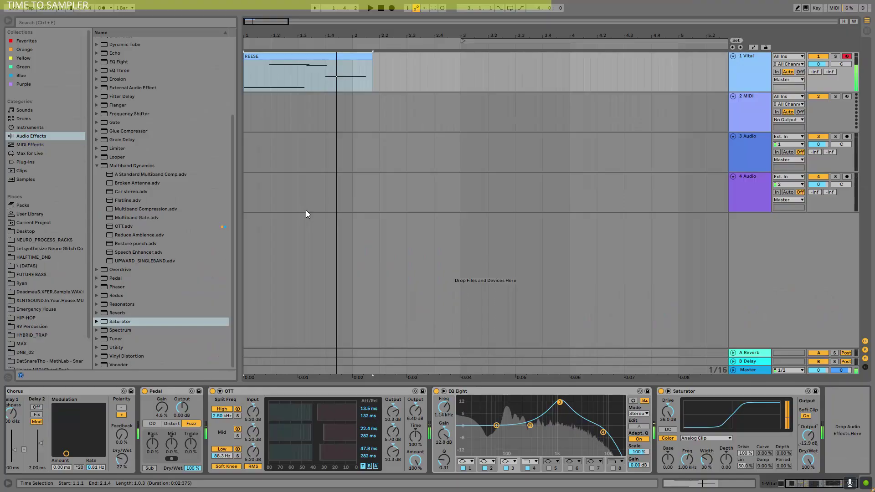
Step: Add an Auto Filter as a notch at 1.12 kHz with 65% resonance, LFO amount 12.4, and LFO rate 0.68 Hz
scroll(117, 68, up, 5)
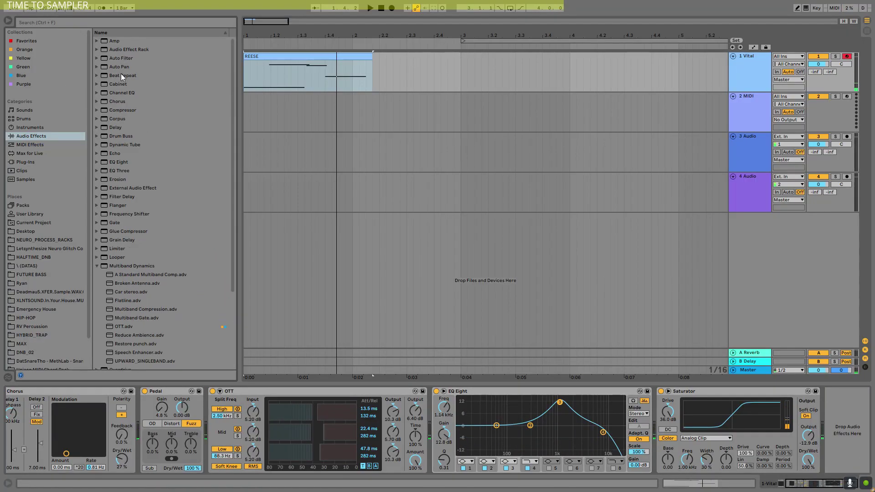
drag(114, 59, 843, 420)
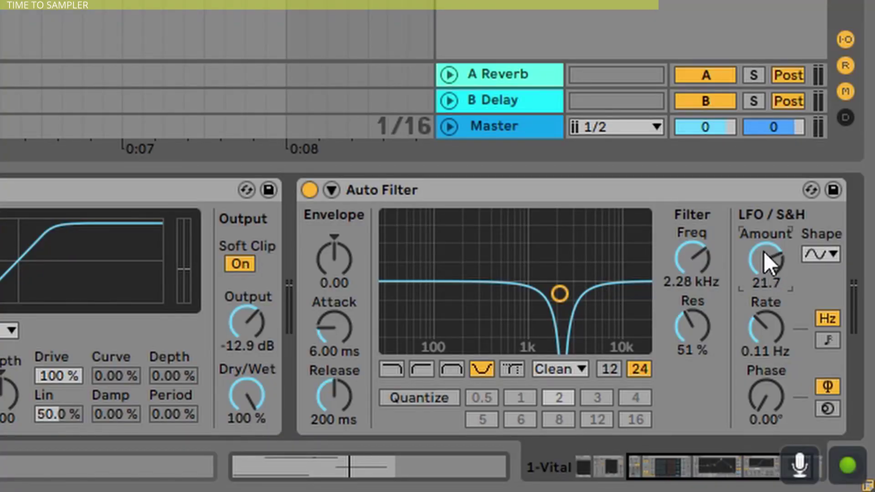
drag(766, 328, 765, 319)
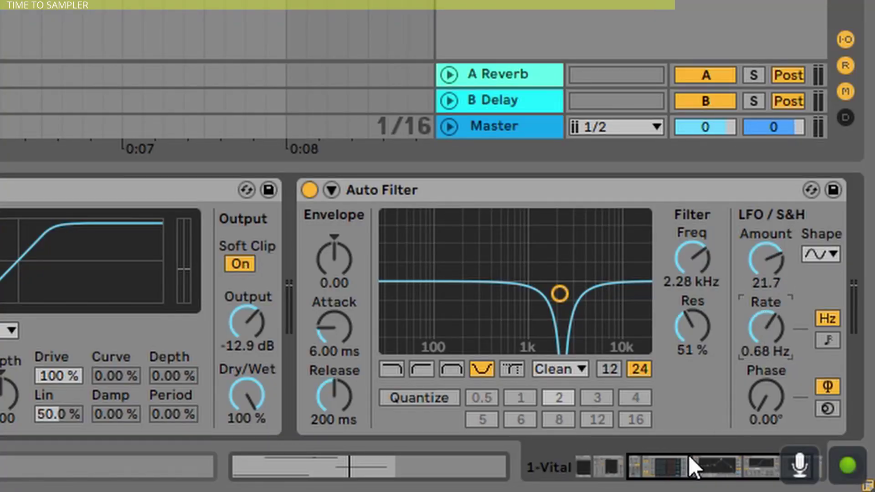
drag(691, 451, 724, 476)
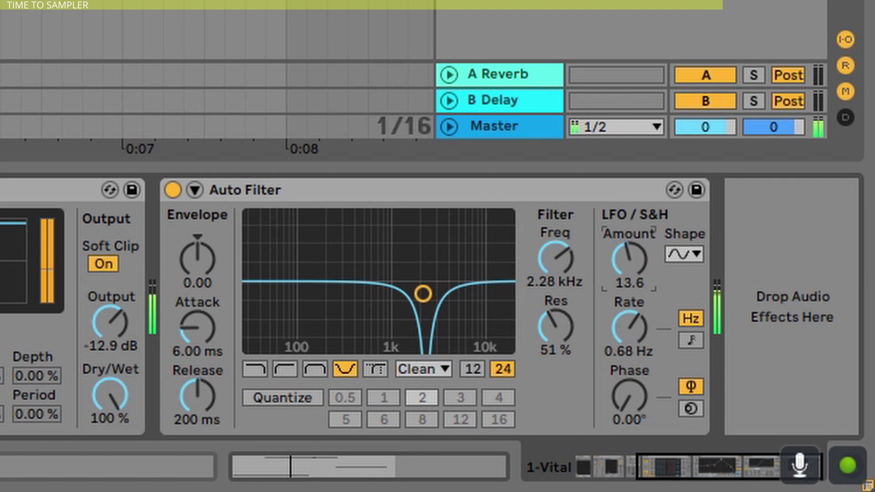
drag(425, 299, 397, 288)
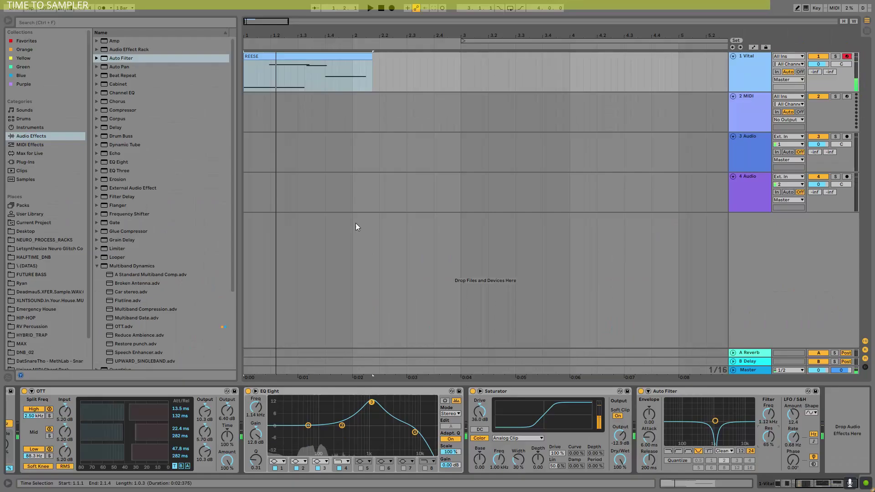
Step: Add a second Saturator after the Auto Filter and turn on its soft clipping
scroll(167, 174, down, 5)
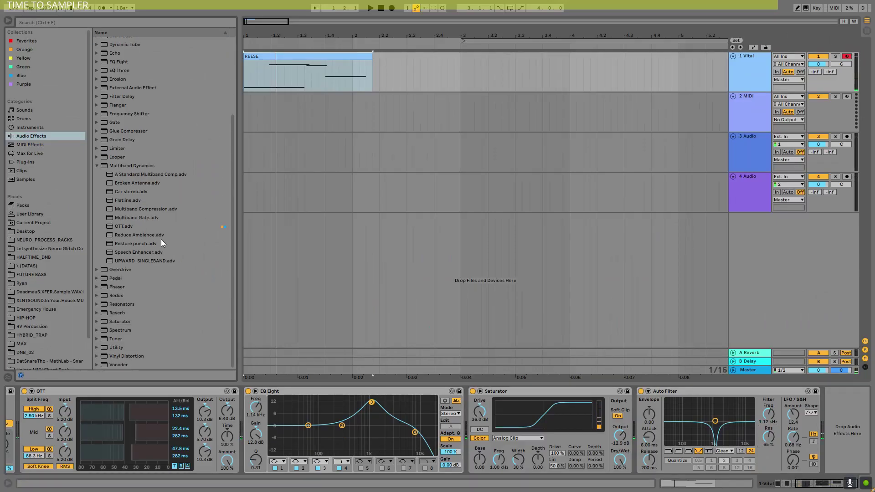
double_click(120, 323)
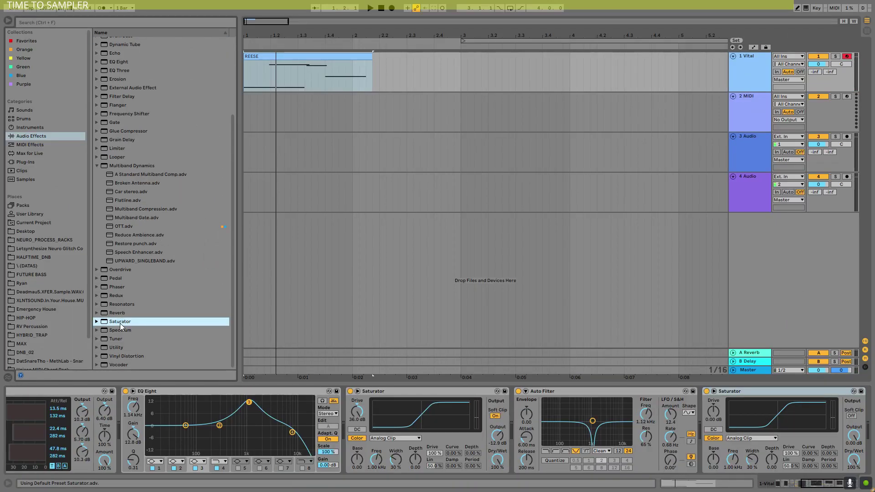
click(851, 415)
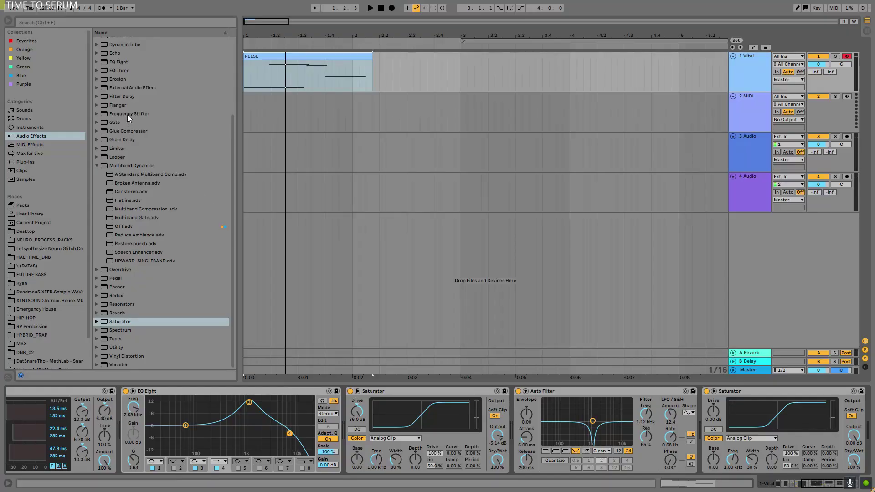
Step: Try a Flanger between the Auto Filter and the second Saturator with its envelope amount at 100%
click(118, 104)
scroll(684, 423, down, 3)
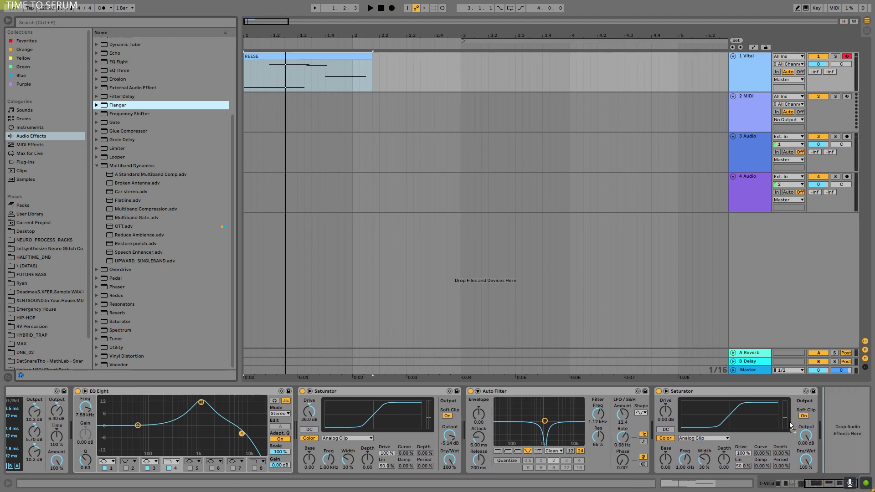
mouse_move(683, 423)
mouse_down()
mouse_move(719, 421)
mouse_move(715, 450)
mouse_up()
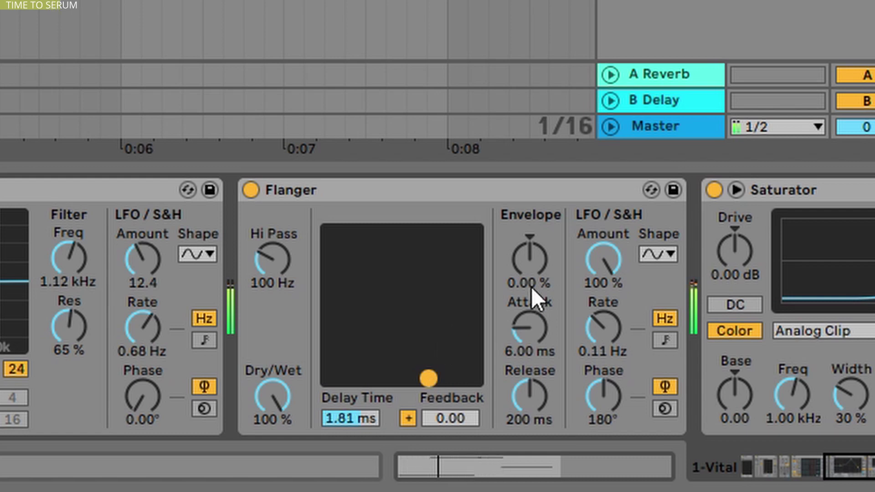
drag(539, 265, 539, 215)
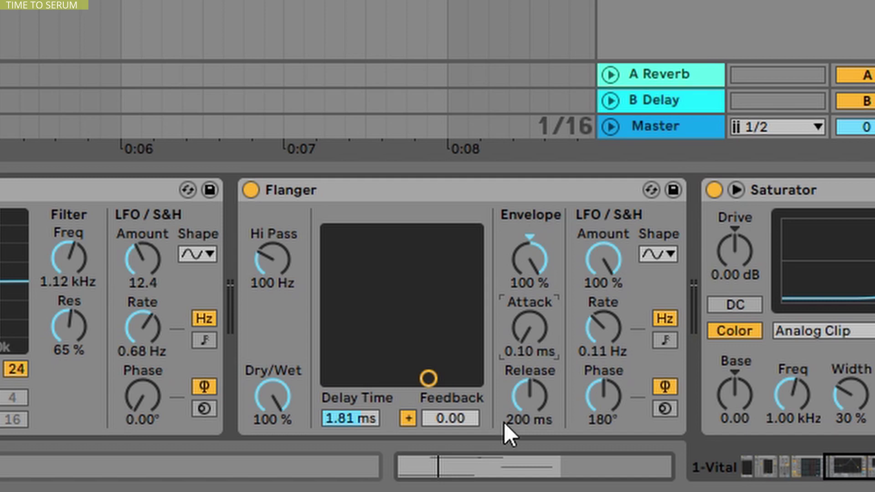
Step: Try the Flanger with a 0.20 ms delay time, 3.66 ms attack, and LFO amount at 0%, and remove the effect
drag(535, 400, 504, 396)
drag(428, 378, 370, 378)
drag(529, 328, 529, 315)
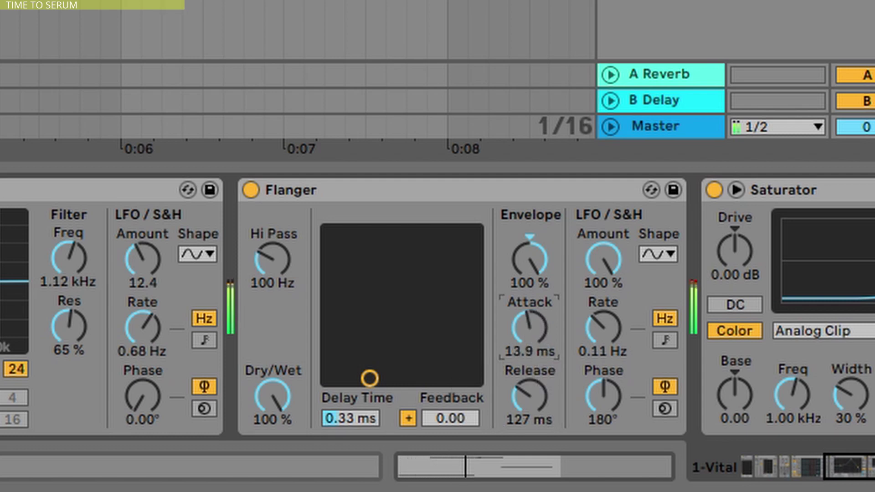
drag(370, 378, 353, 378)
drag(530, 327, 529, 340)
drag(529, 395, 530, 383)
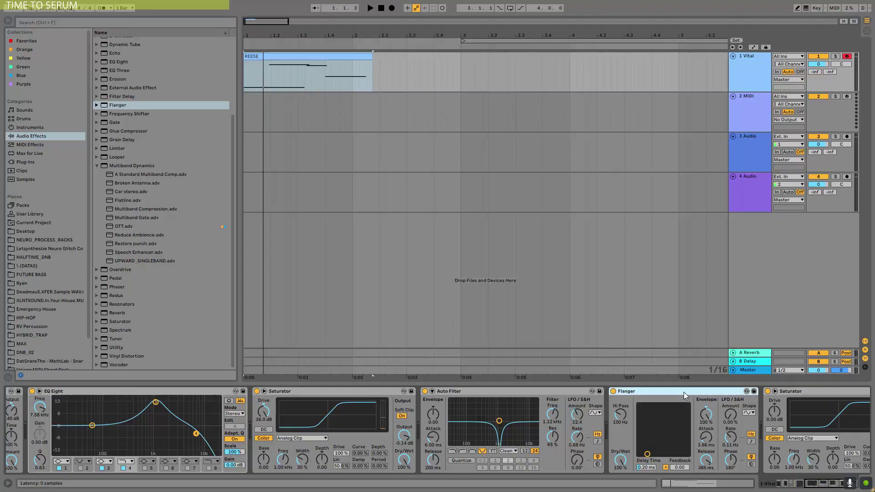
key(Delete)
Step: Freeze the Vital track and copy its frozen REESE clip as audio to track 3
click(727, 123)
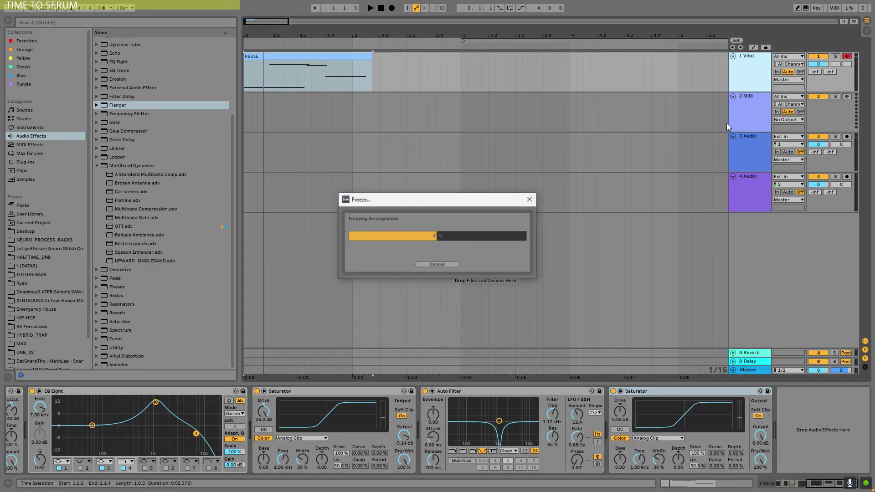
drag(333, 64, 335, 136)
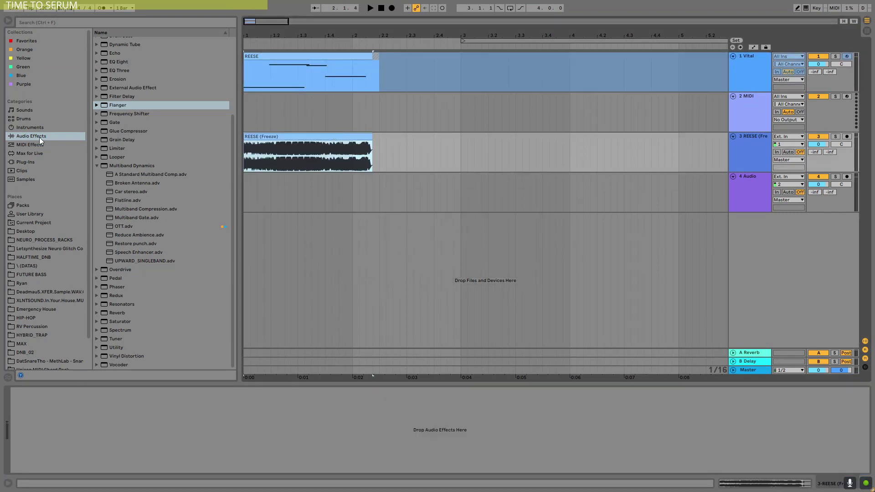
Step: Add a Sampler on a new track and load the frozen REESE audio into it
click(33, 127)
drag(126, 111, 302, 245)
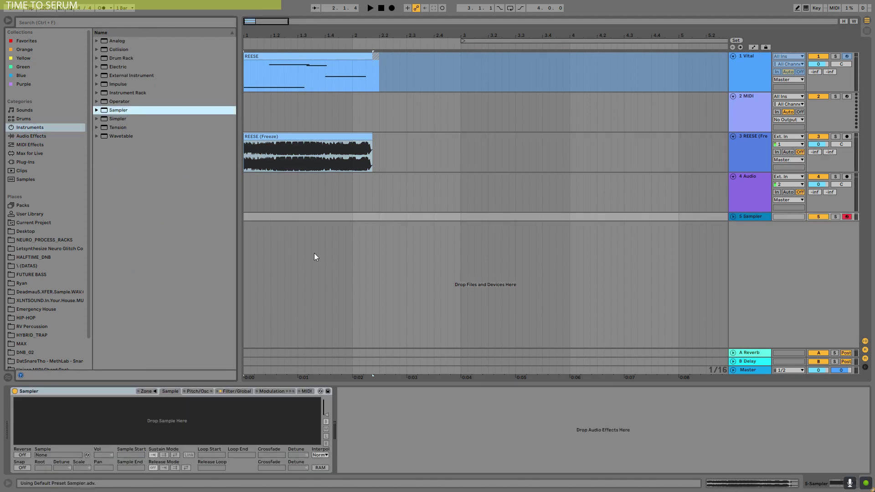
drag(254, 54, 167, 421)
Step: Turn off the Sampler's filter and filter envelope and set its volume to -0.56 dB
click(236, 391)
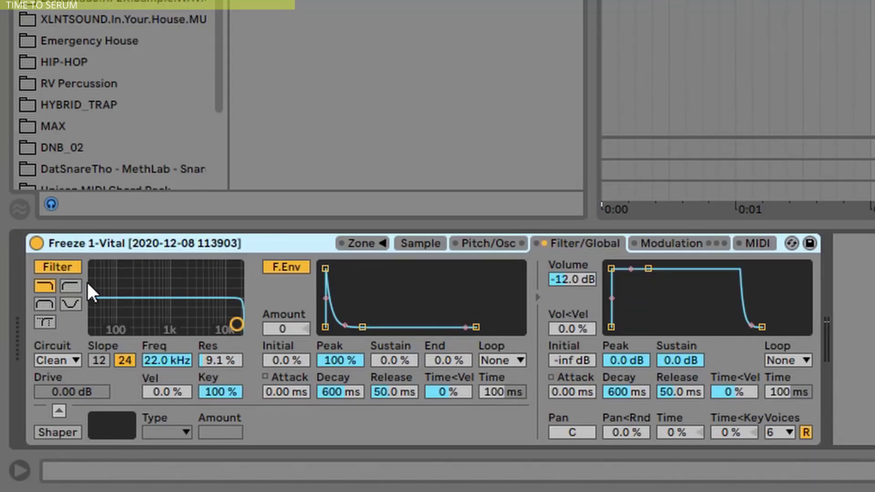
click(22, 400)
click(465, 245)
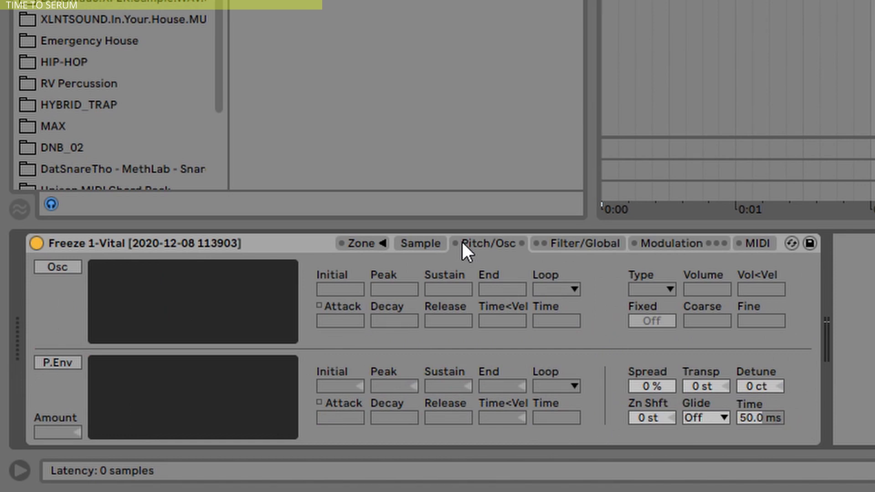
click(593, 243)
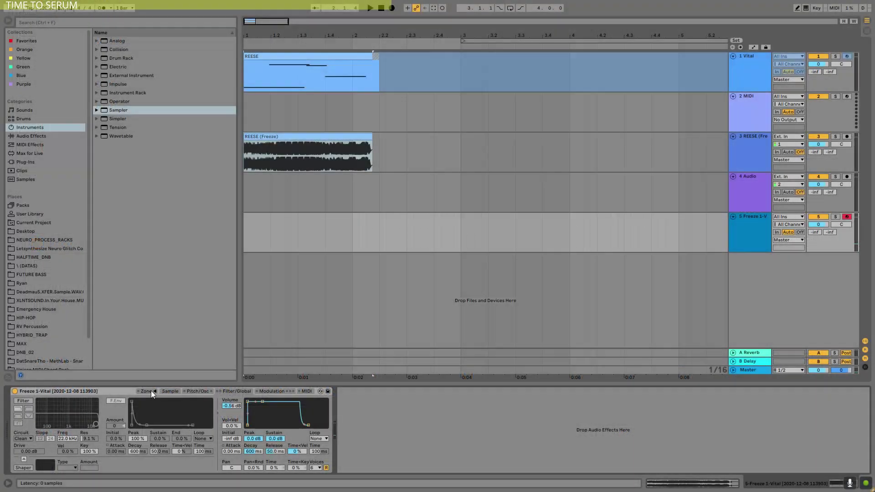
Step: Duplicate the frozen sample's zone in the Sampler and give the copy a -1 ct detune and a sample end of 28748
click(155, 391)
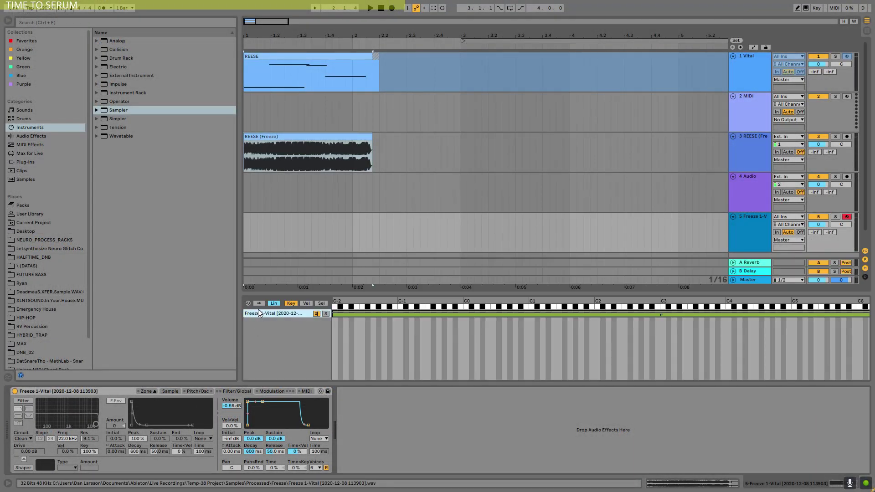
key(ctrl+d)
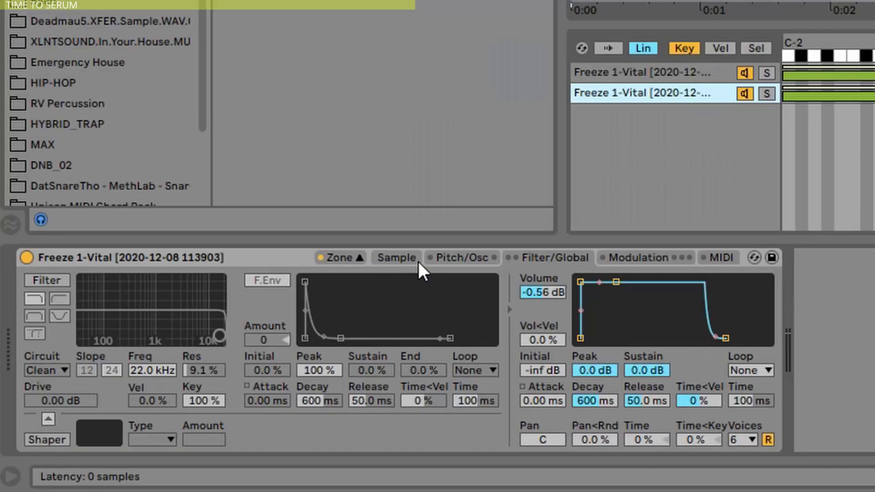
click(173, 391)
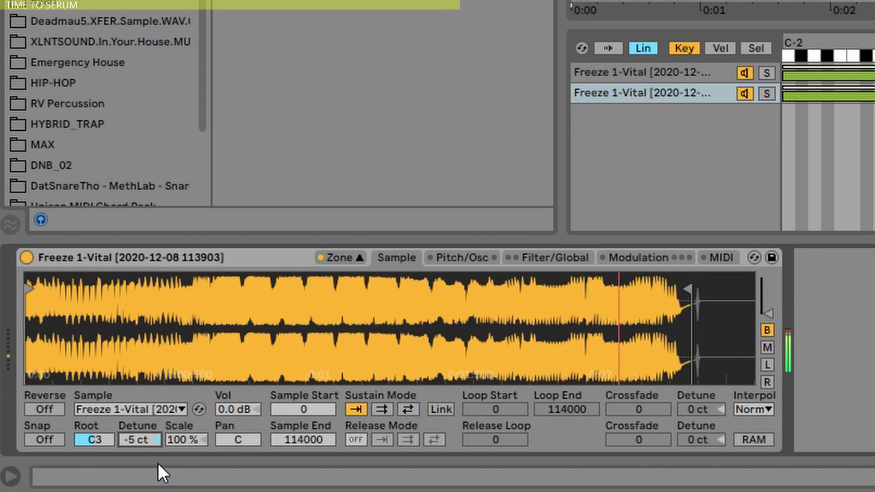
drag(145, 439, 146, 446)
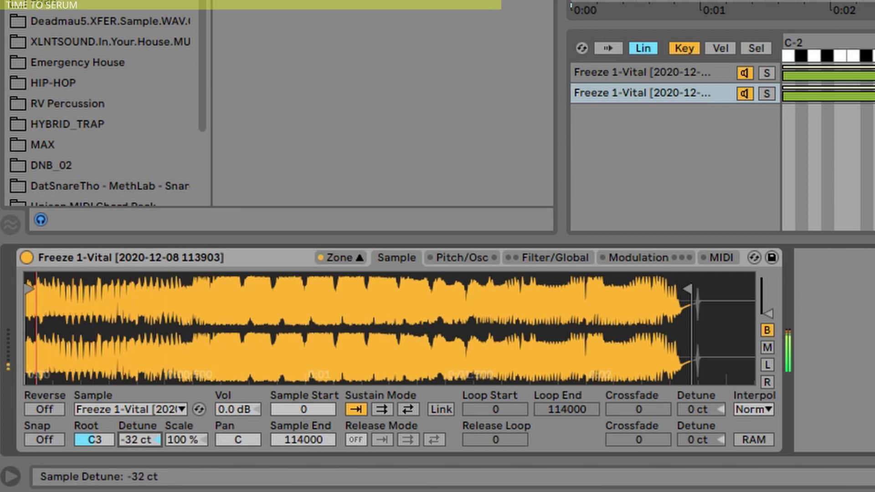
drag(139, 440, 139, 434)
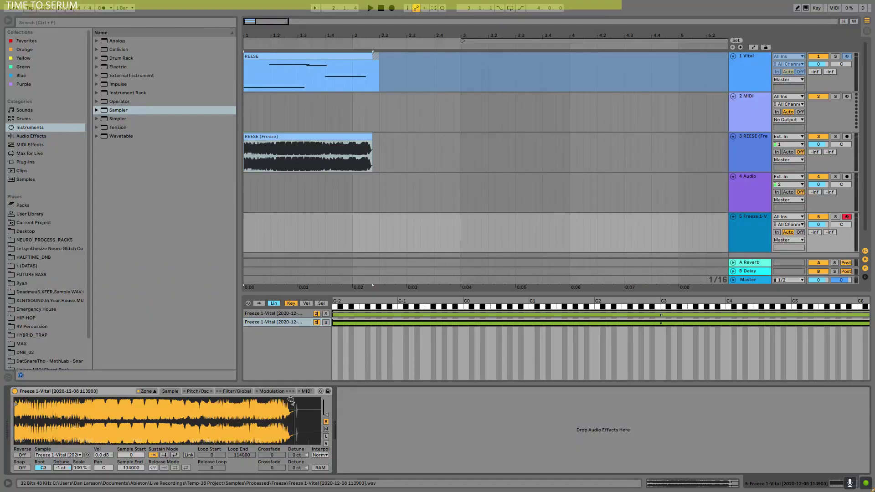
drag(291, 400, 83, 401)
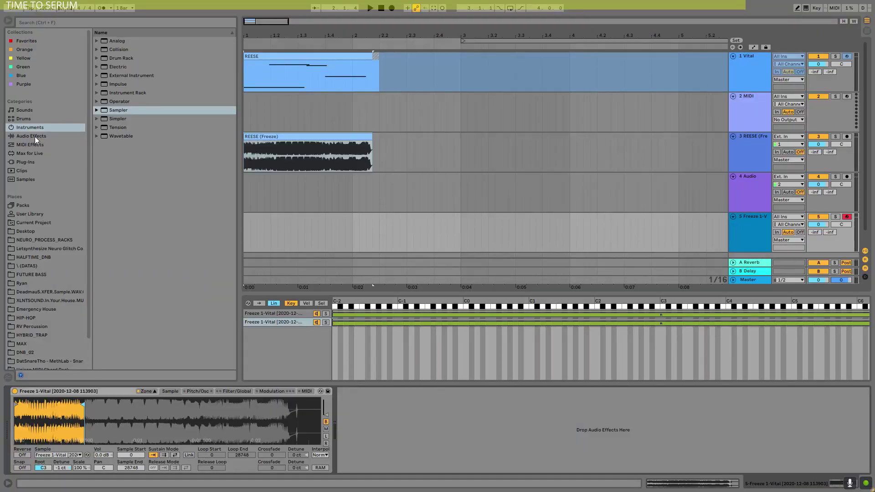
Step: Add a Limiter after the Sampler with 4.50 dB of gain and audition the sound
click(35, 135)
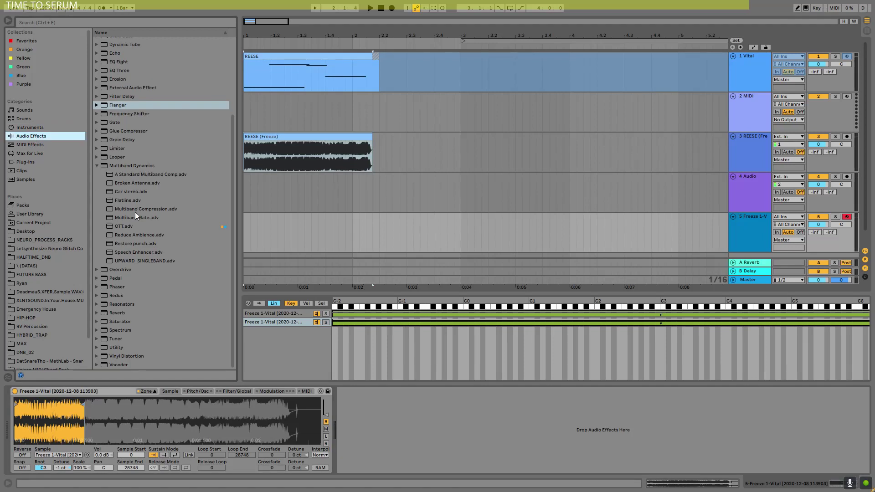
click(116, 131)
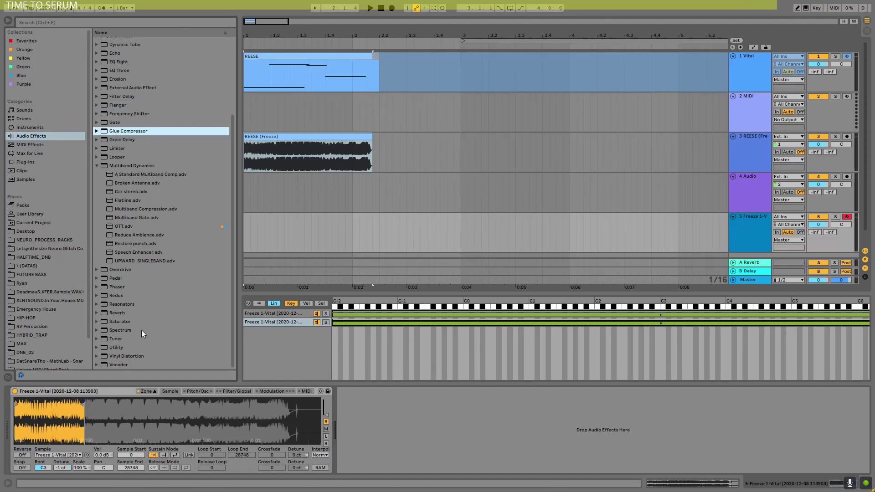
drag(118, 148, 352, 406)
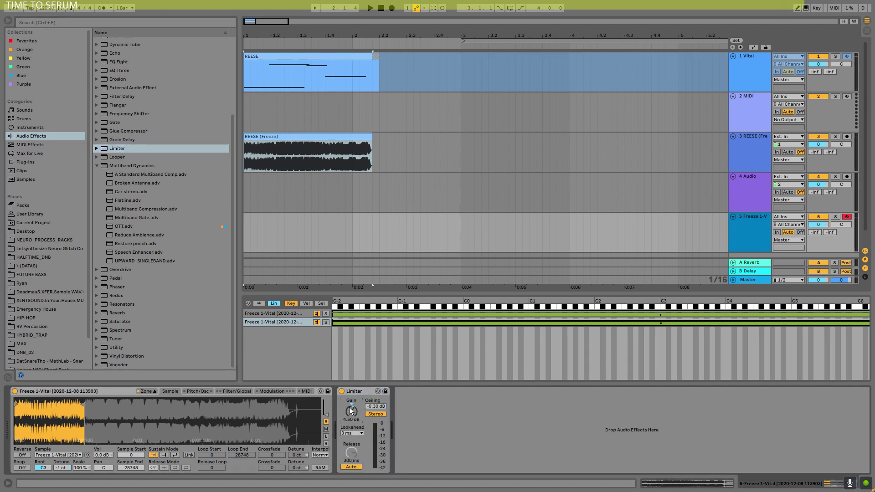
key(a)
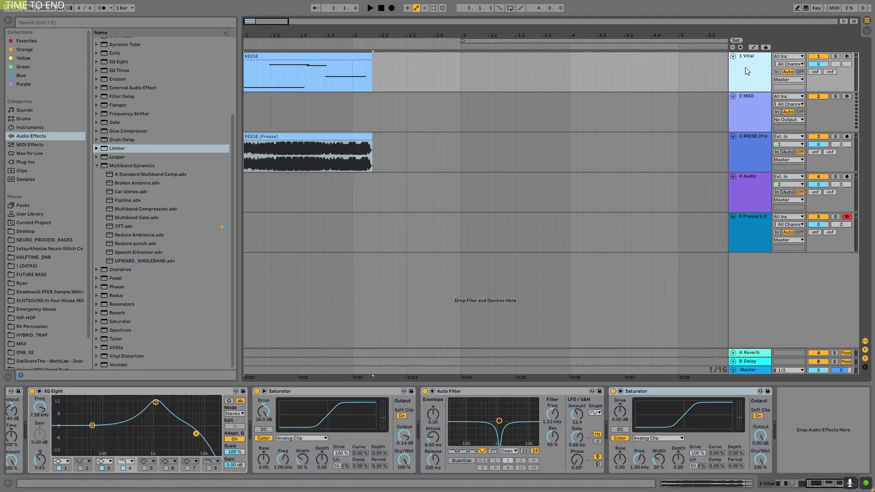
Step: Duplicate the Vital track and replace the copy's instrument with Serum_x64
key(ctrl+d)
click(35, 164)
click(82, 24)
text(ser)
drag(113, 41, 61, 398)
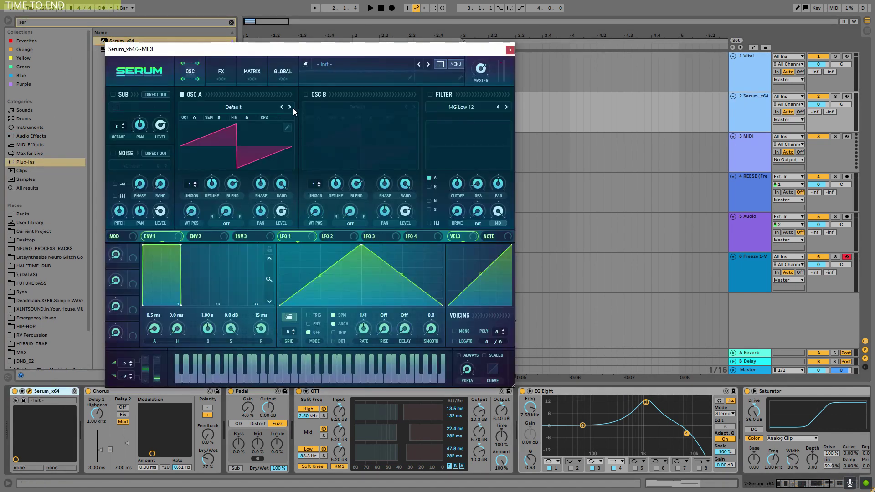
Step: Load the Analog Basic Shapes wavetable into Serum's OSC A and move its wavetable position to the triangle shape
click(240, 110)
mouse_move(214, 117)
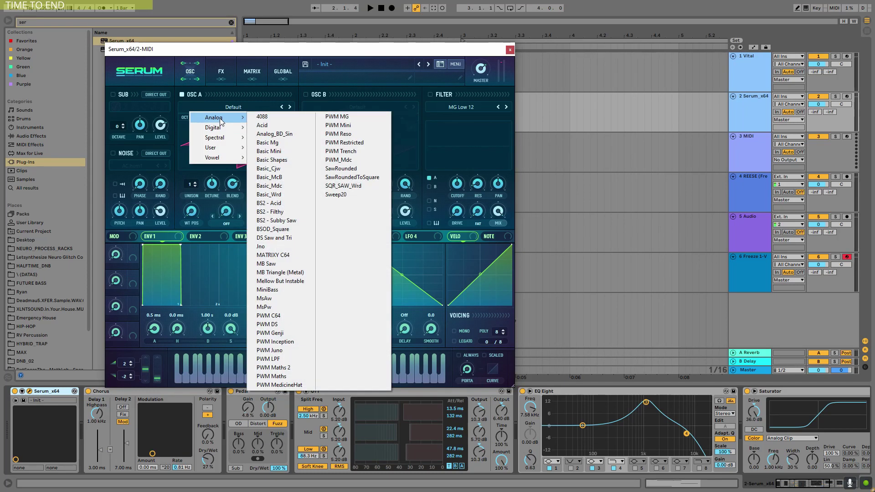
click(269, 160)
drag(204, 203, 194, 108)
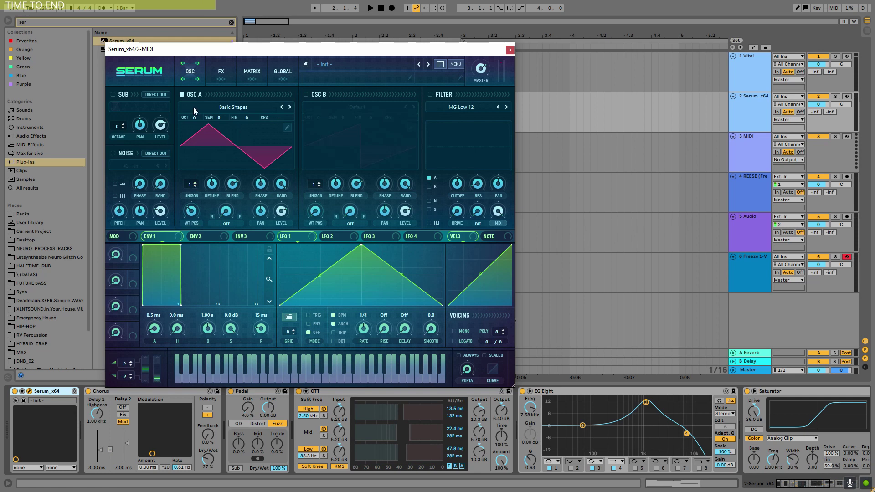
Step: Set OSC A to 2 unison voices with a unison width of 0
click(195, 181)
click(282, 73)
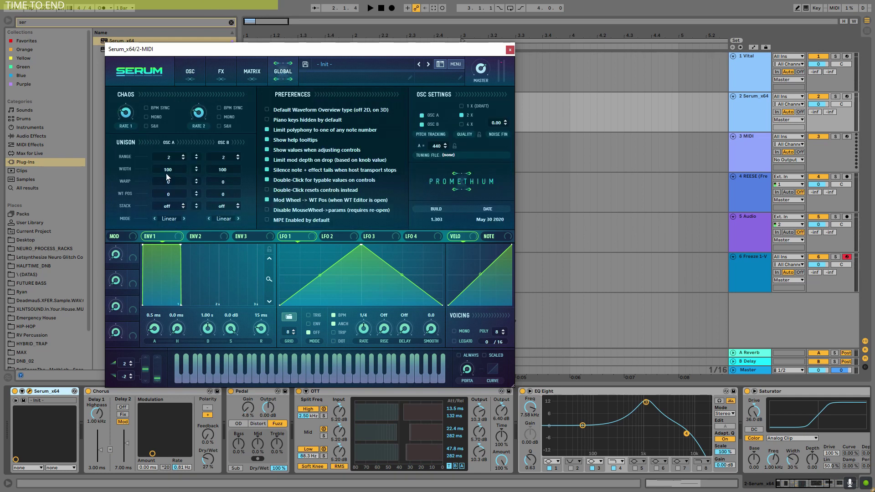
drag(166, 175, 174, 204)
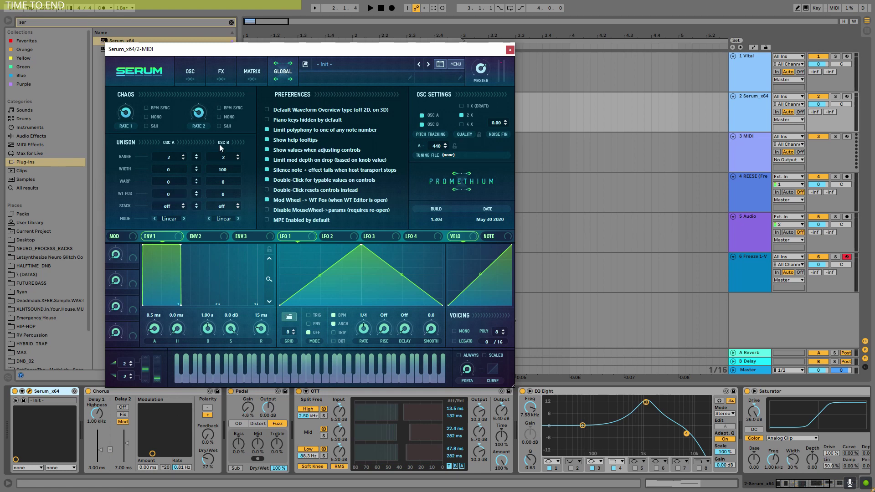
Step: Enable Mono, Legato and Always portamento in Serum, and audition the Serum track in solo
click(459, 330)
click(459, 356)
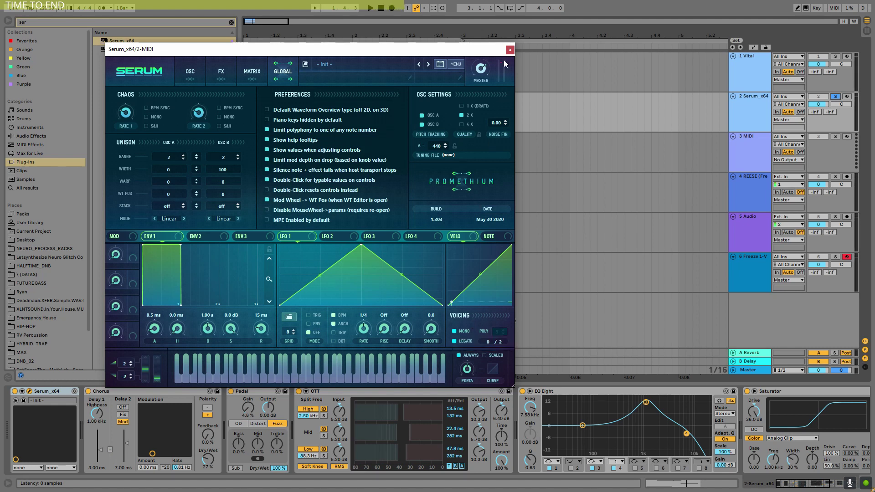
key(space)
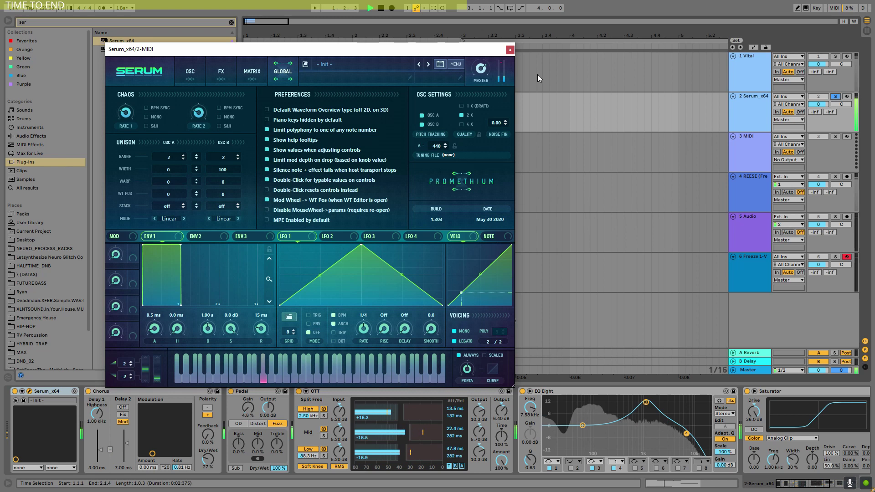
key(space)
Step: Adjust OSC A's unison detune while auditioning the bass
click(190, 72)
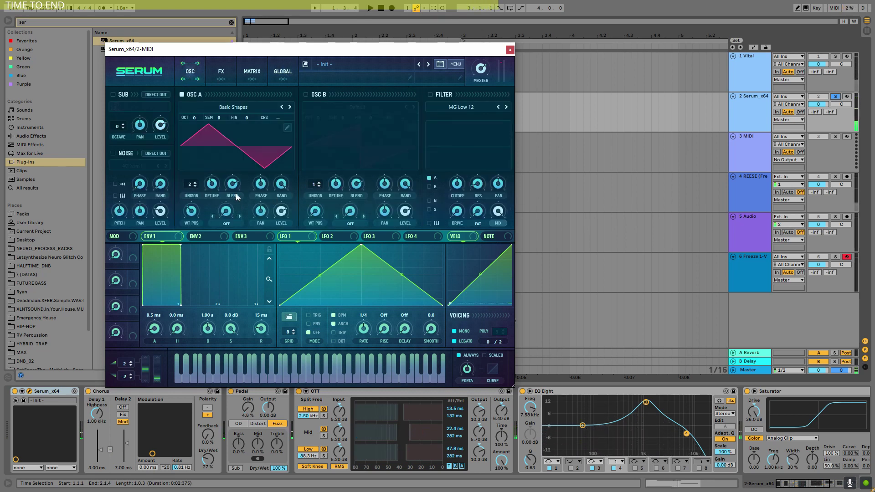
key(space)
drag(215, 190, 218, 183)
key(space)
Step: Modulate OSC A's coarse pitch with Envelope 2 at an amount of 21, using 0% sustain and a 126 ms decay
drag(194, 236, 147, 298)
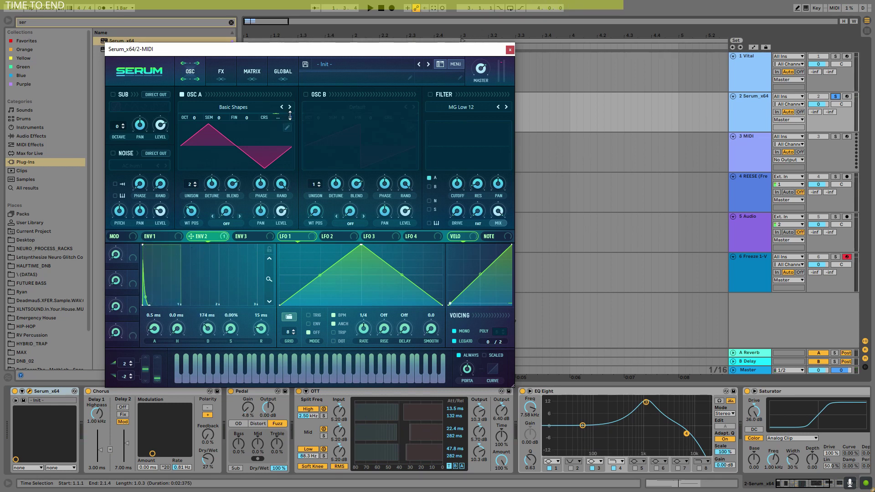
key(space)
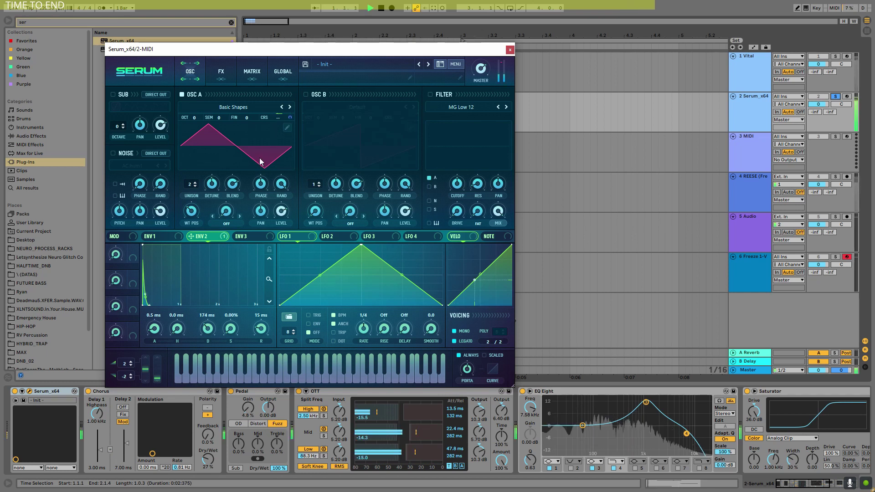
drag(210, 333, 210, 341)
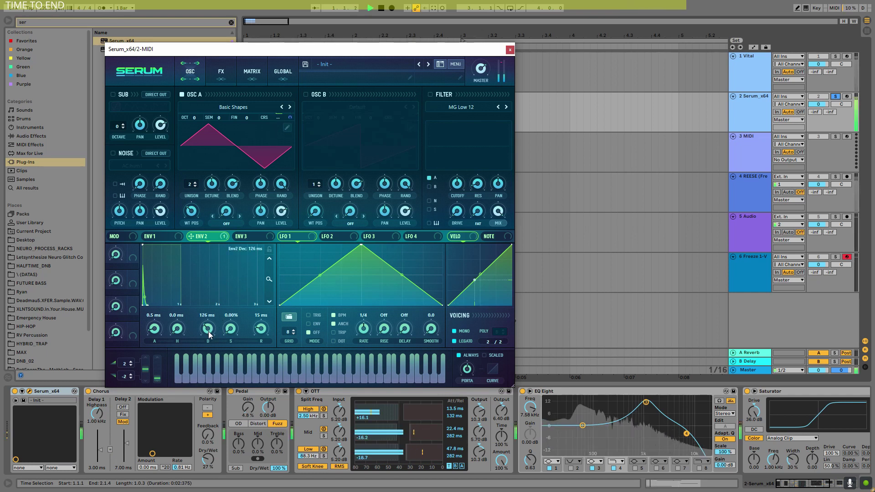
key(space)
key(space)
mouse_move(289, 114)
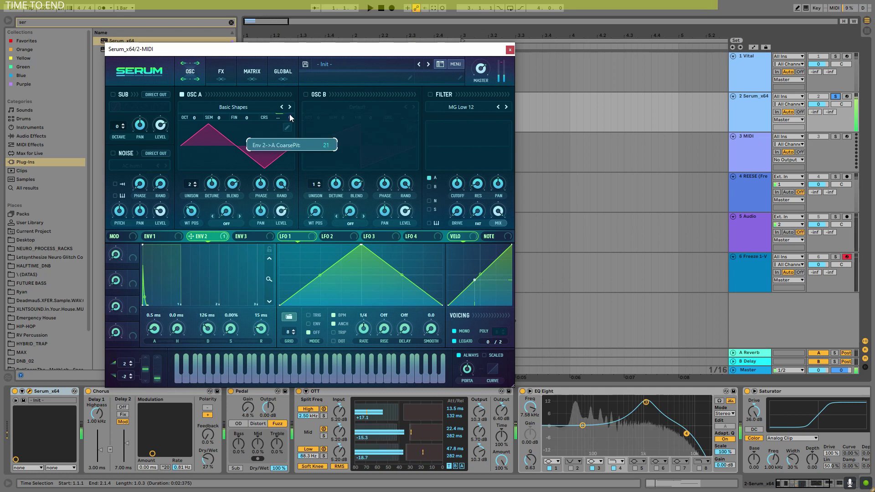